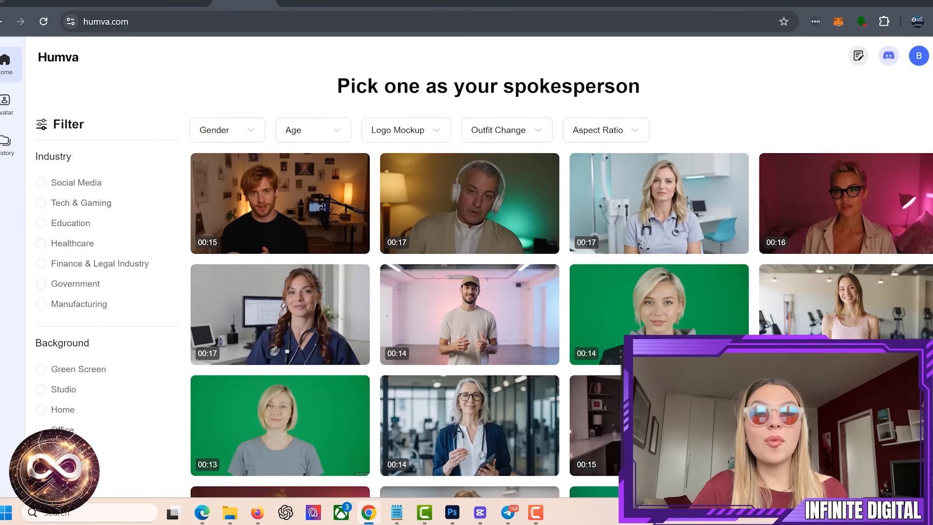
pyautogui.scroll(-5, 467, 291)
pyautogui.scroll(-3, 467, 292)
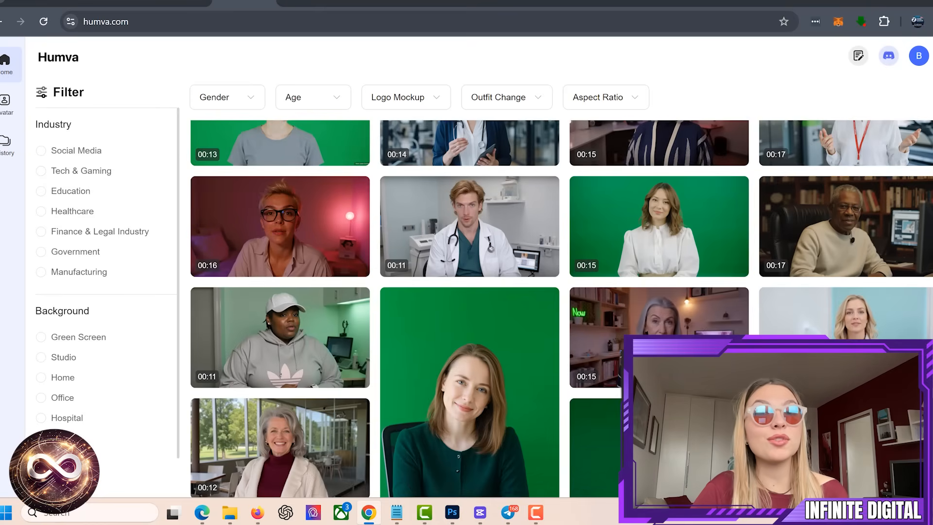
pyautogui.scroll(-2, 466, 292)
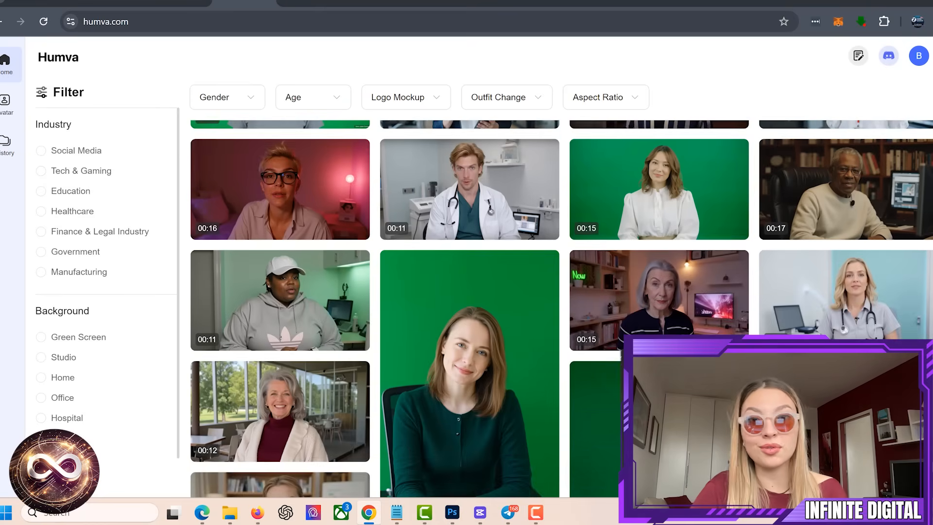
pyautogui.scroll(-4, 467, 292)
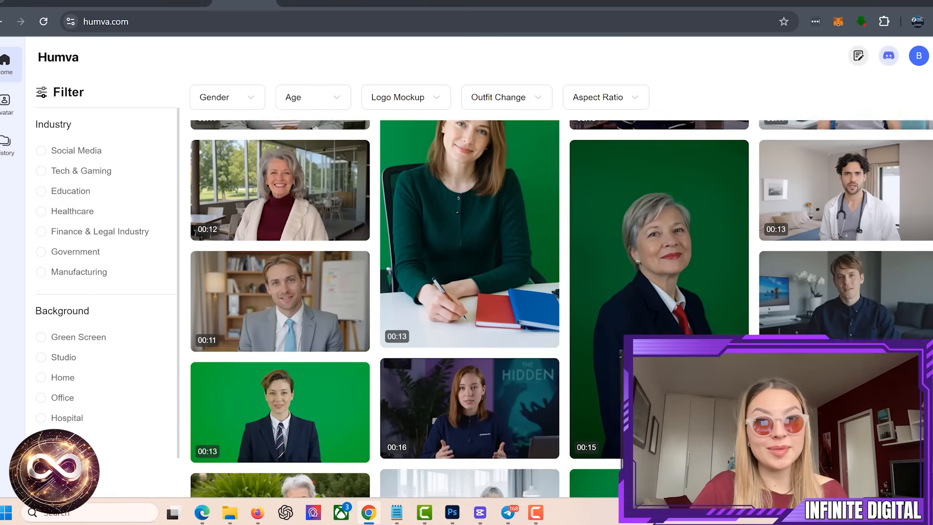
pyautogui.scroll(-2, 466, 292)
pyautogui.scroll(-2, 467, 291)
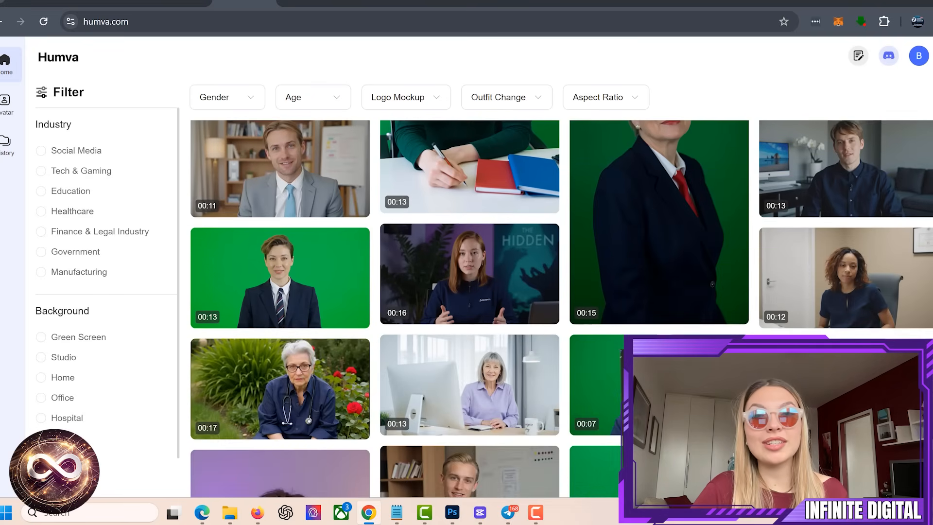
pyautogui.scroll(-2, 466, 291)
pyautogui.scroll(-3, 467, 292)
pyautogui.scroll(-2, 466, 291)
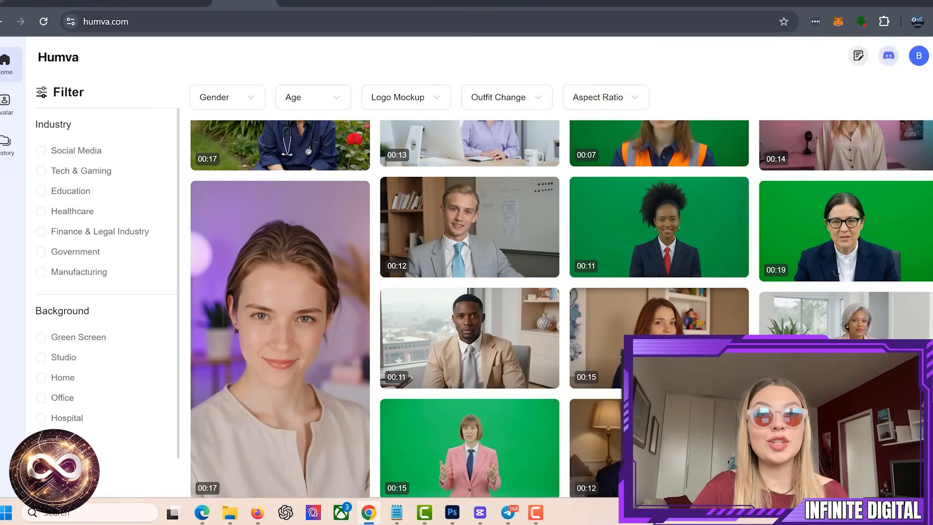
pyautogui.scroll(-2, 467, 291)
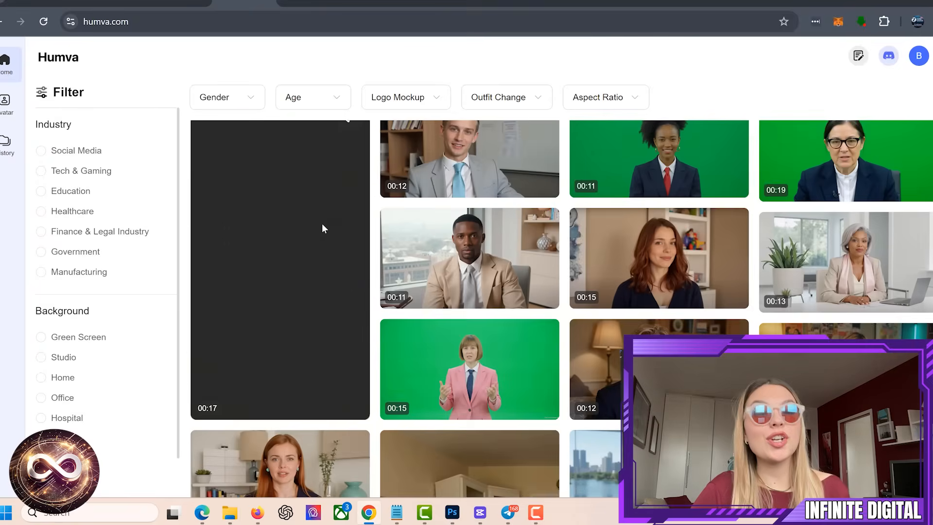
# Step: Preview the purple-lit woman's template video, then return to the spokesperson gallery
pyautogui.click(322, 223)
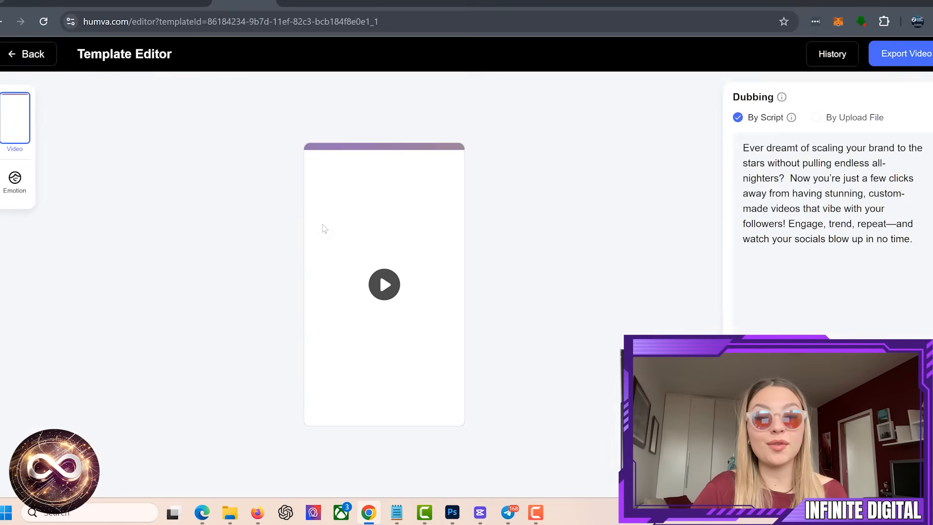
pyautogui.click(392, 299)
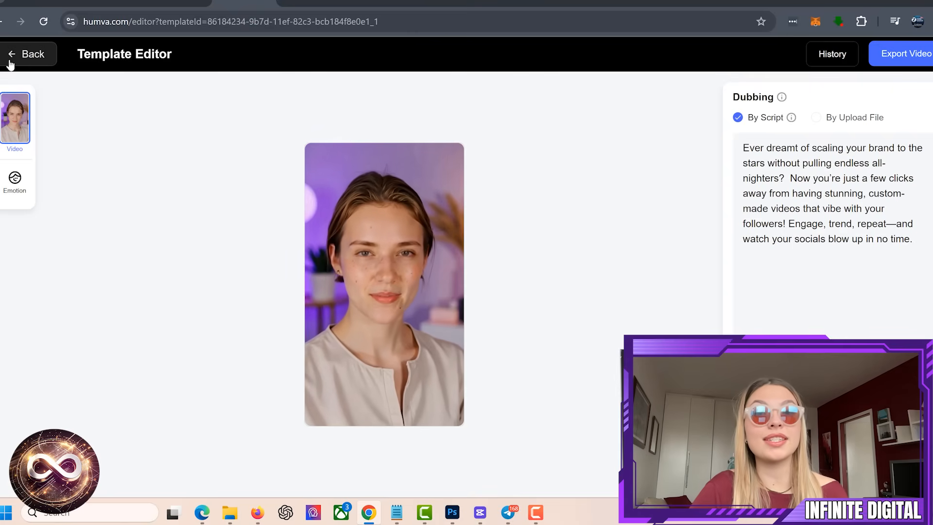
pyautogui.click(11, 64)
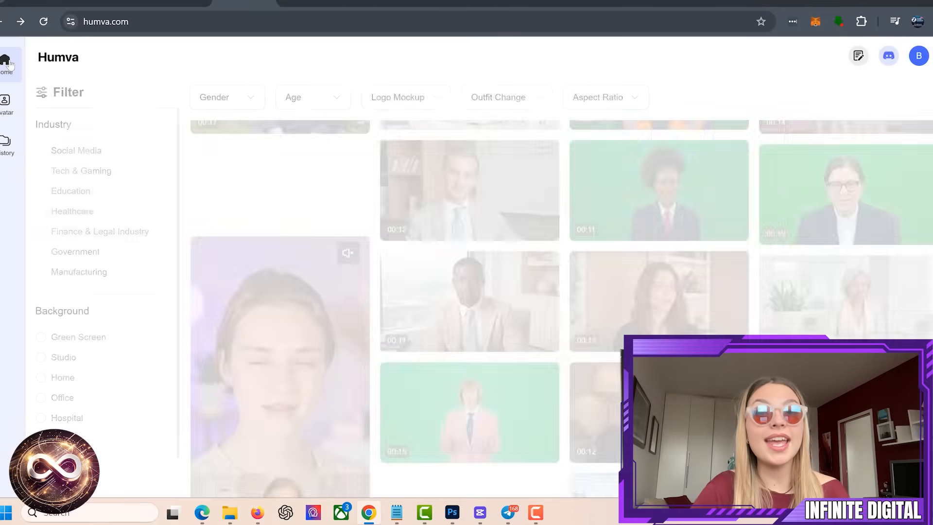
pyautogui.scroll(-5, 220, 160)
pyautogui.scroll(-5, 219, 159)
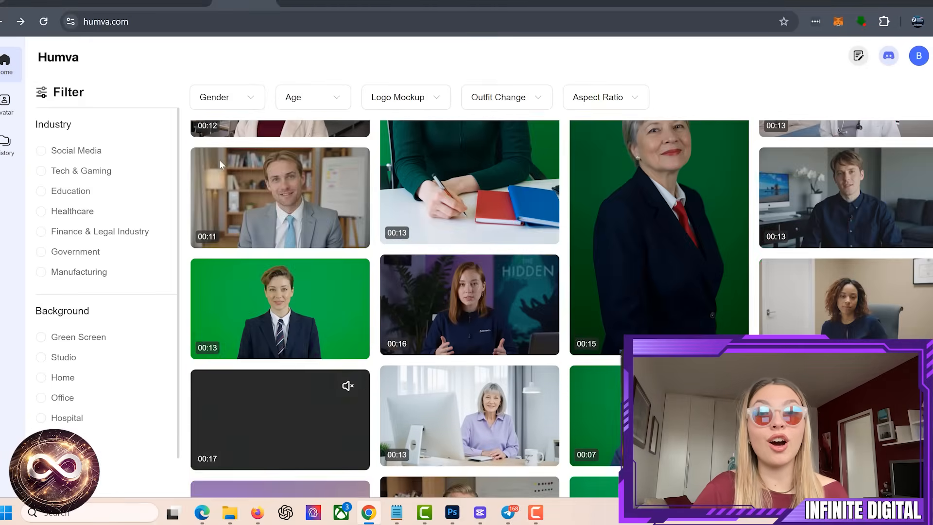
pyautogui.scroll(3, 220, 159)
pyautogui.scroll(-4, 219, 164)
pyautogui.scroll(-4, 219, 164)
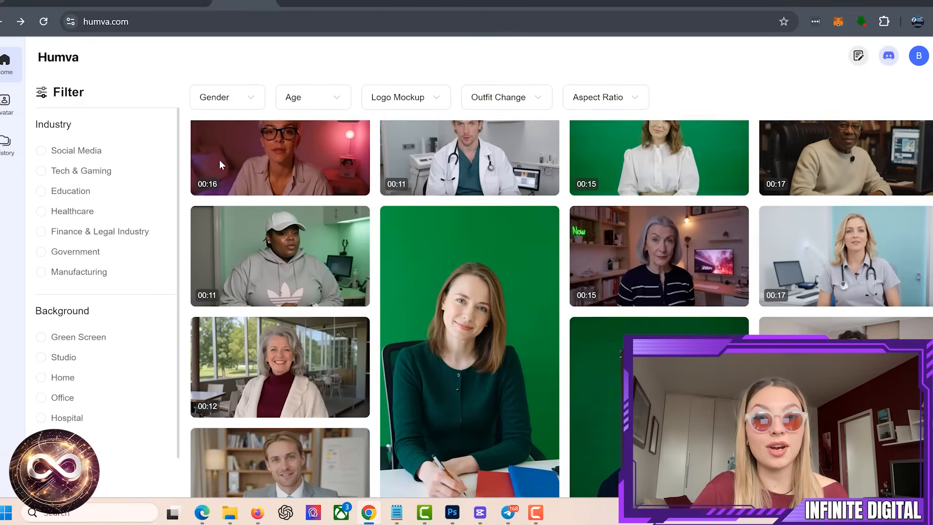
pyautogui.scroll(-4, 219, 164)
pyautogui.scroll(-4, 219, 165)
pyautogui.scroll(5, 219, 164)
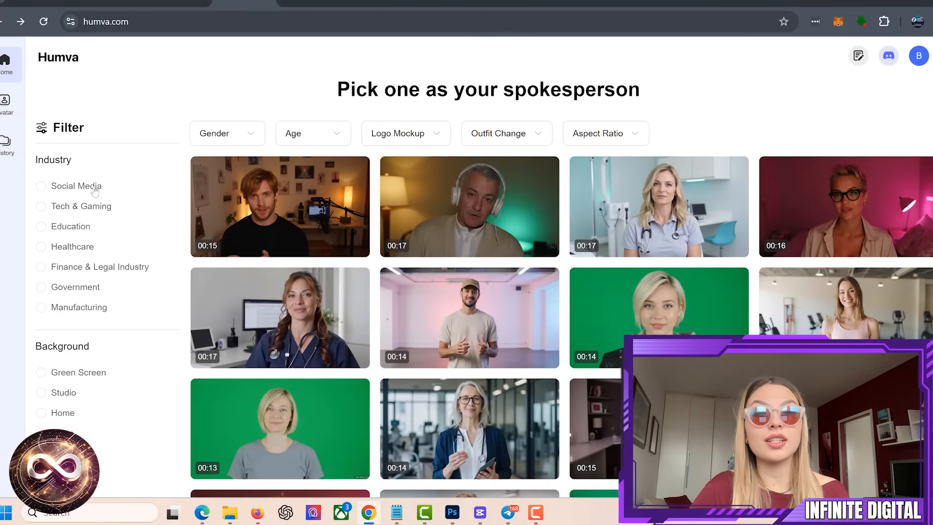
# Step: Filter Industry to Tech & Gaming and open the teal-lit seated woman's template in the editor
pyautogui.click(76, 186)
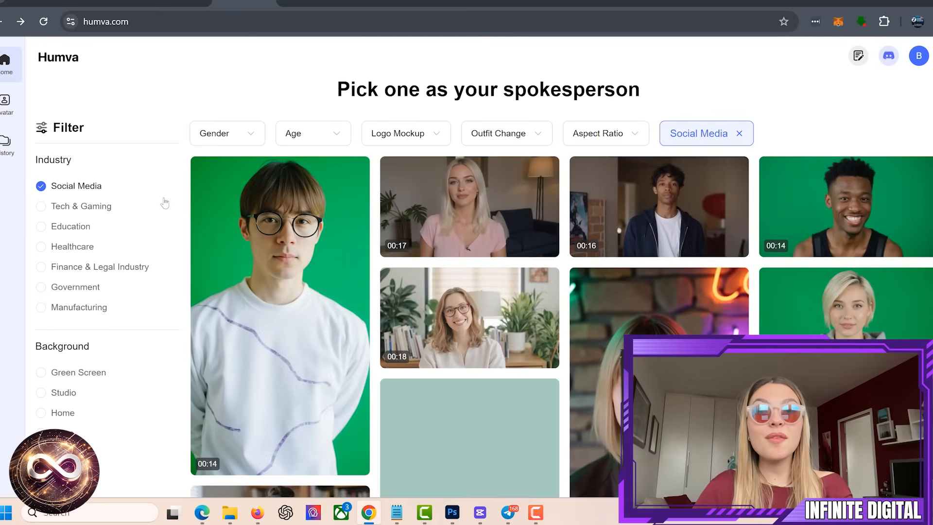
pyautogui.click(81, 206)
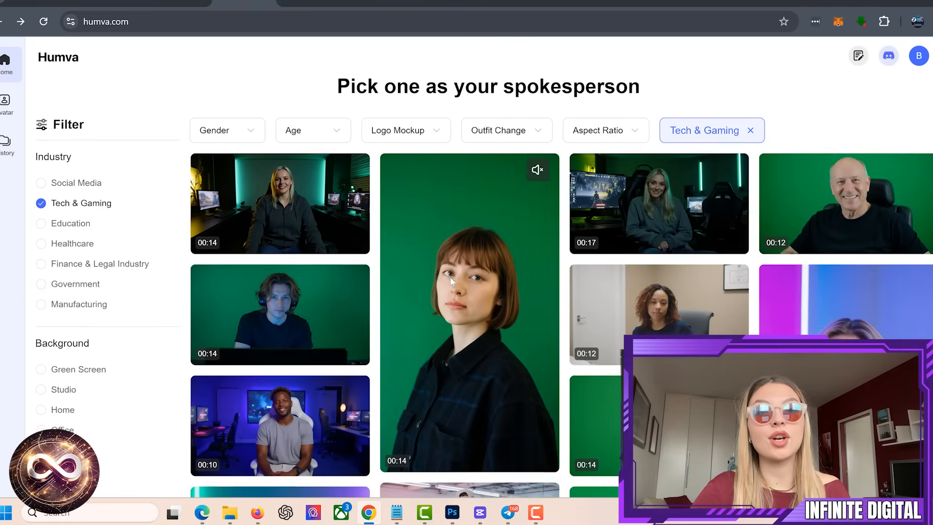
pyautogui.scroll(-3, 450, 277)
pyautogui.scroll(-3, 450, 276)
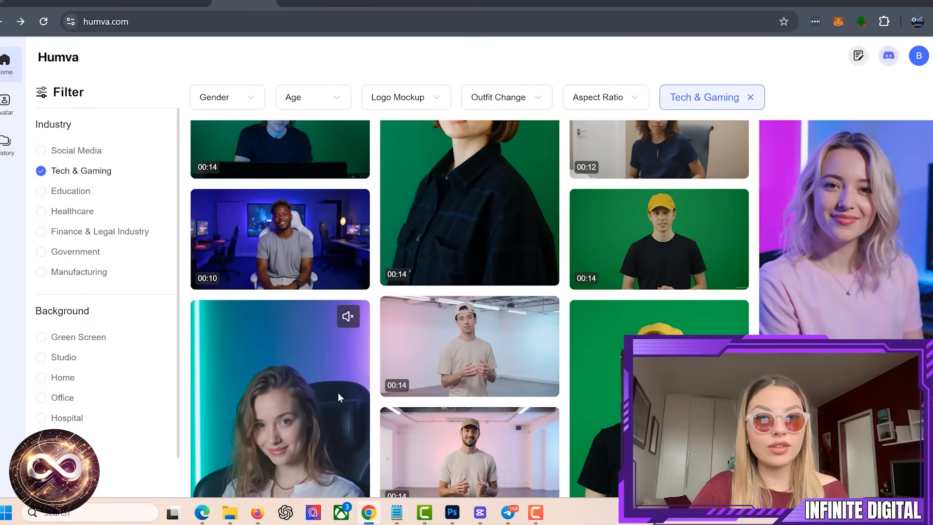
pyautogui.scroll(-4, 338, 365)
pyautogui.click(316, 325)
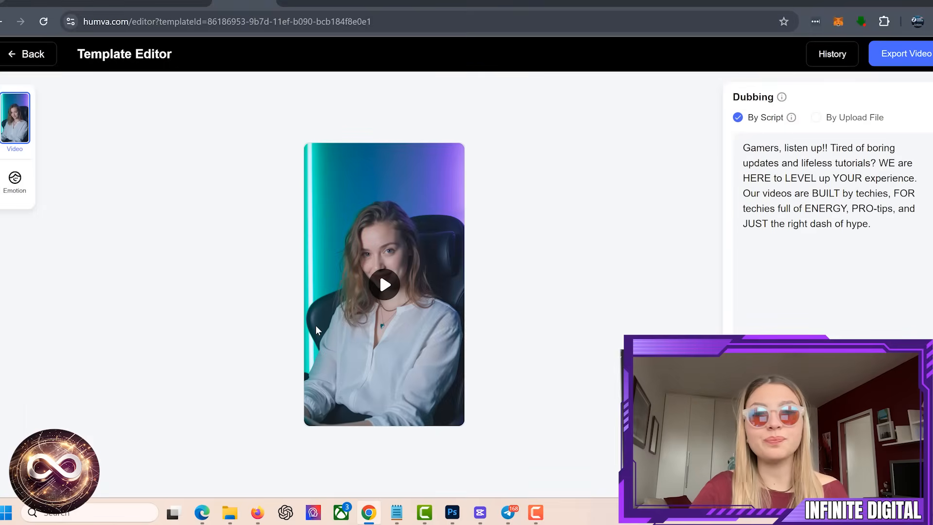
# Step: Replace the existing Dubbing script with the pasted project-promotion pitch
pyautogui.moveTo(899, 246); pyautogui.dragTo(711, 157)
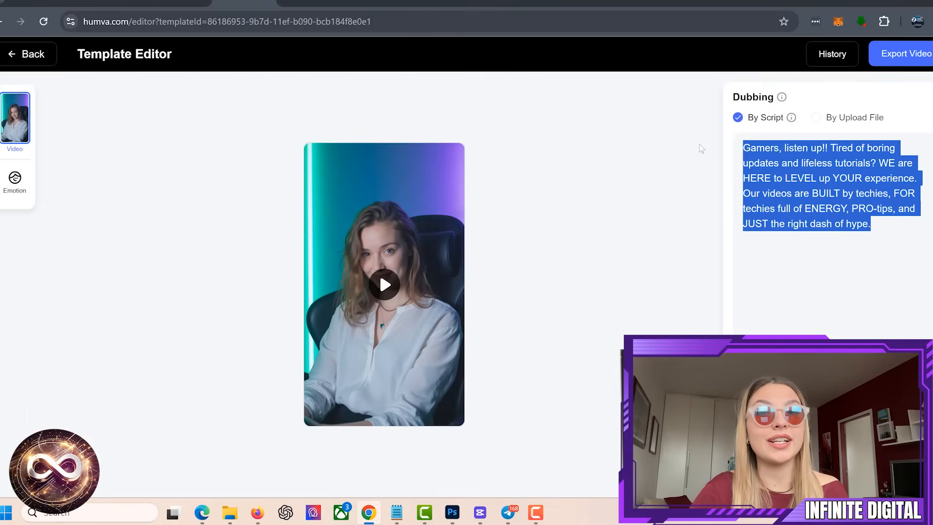
pyautogui.write('Are you looking to jump-start and promote your project?! Well, uh, look no further! You can get a high-converting video review on our massive YouTube channels')
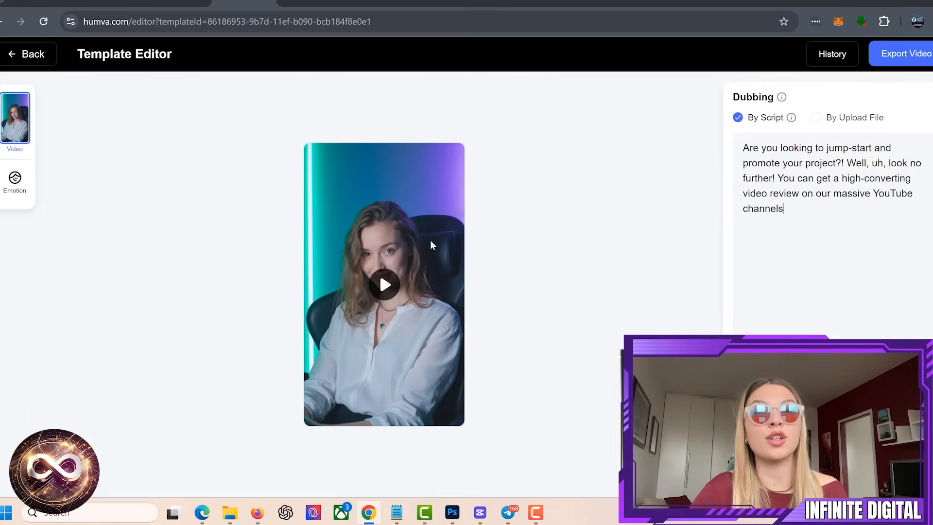
# Step: Try Delight, Energetic, Calm and Surprised emotions, then settle on Default
pyautogui.click(15, 183)
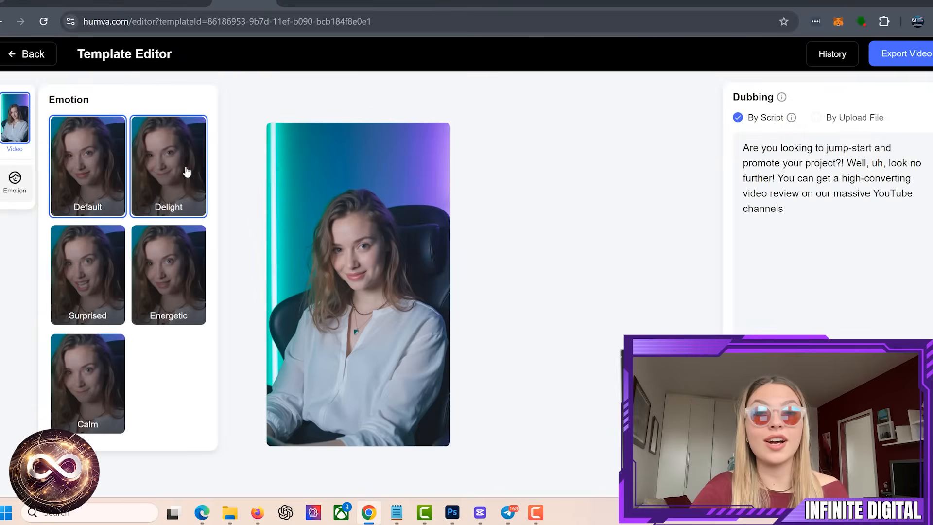
pyautogui.click(173, 177)
pyautogui.click(170, 248)
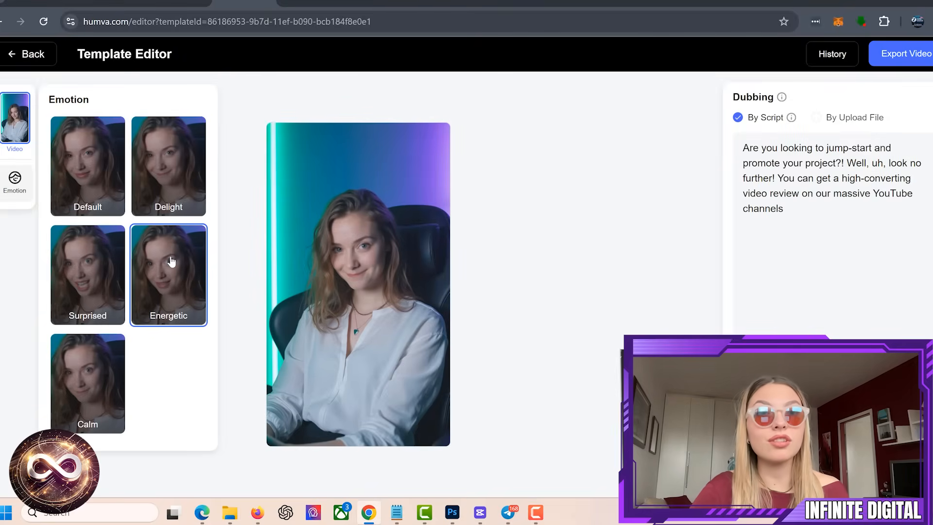
pyautogui.click(98, 367)
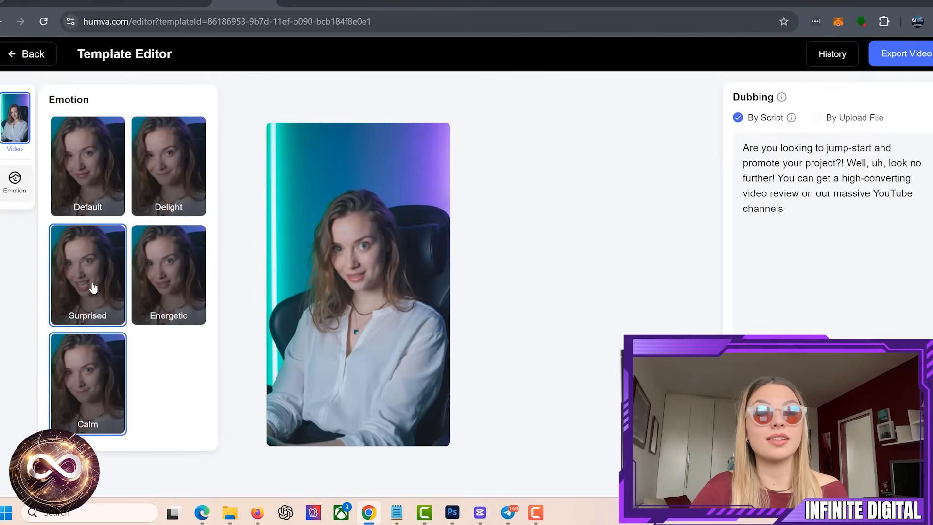
pyautogui.click(93, 289)
pyautogui.click(106, 164)
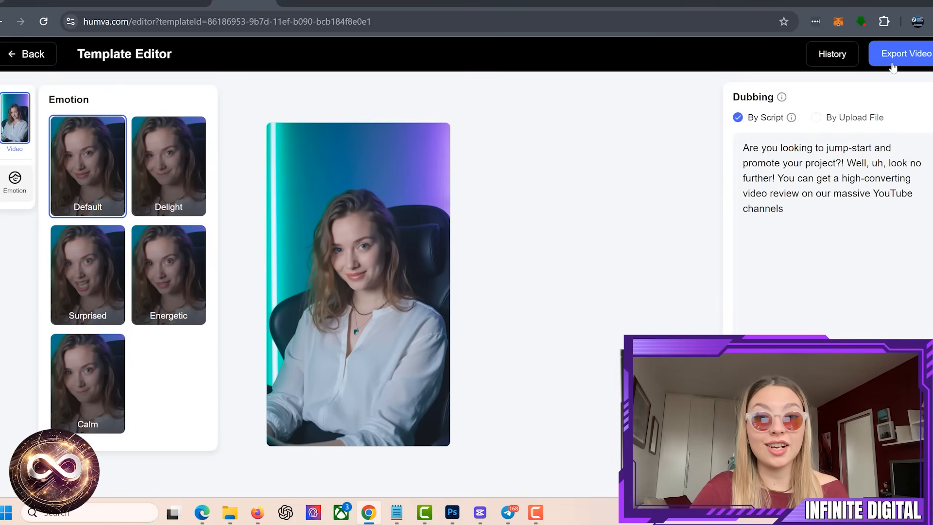
# Step: Export the spokesperson video for generation and return to the gallery
pyautogui.click(892, 59)
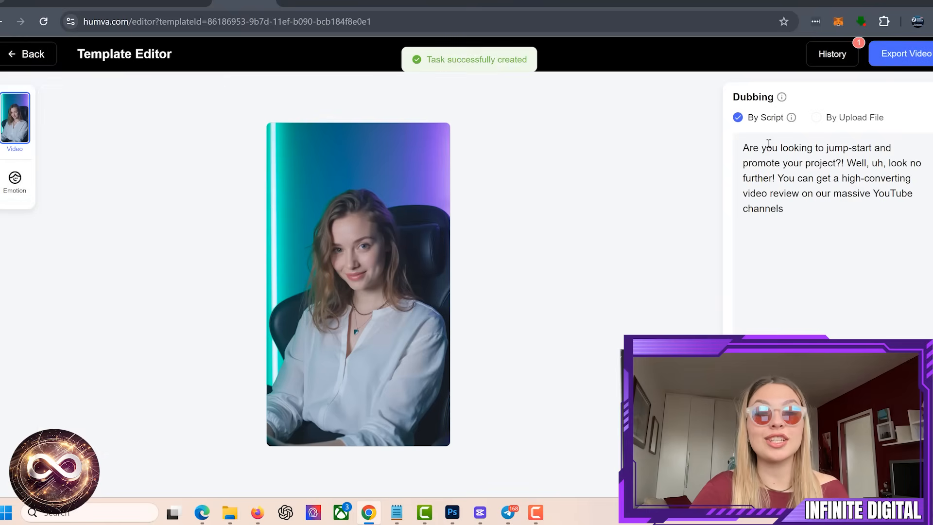
pyautogui.click(29, 54)
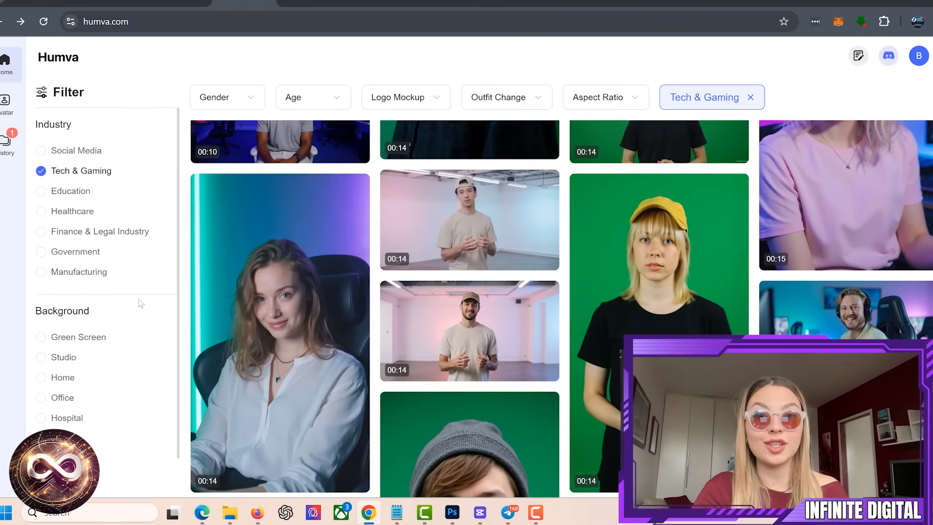
pyautogui.scroll(-2, 73, 365)
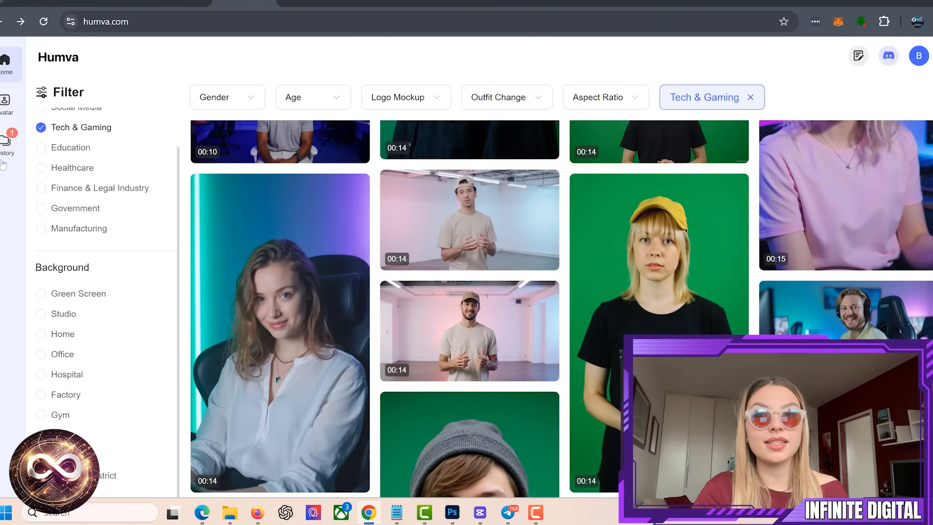
pyautogui.click(5, 146)
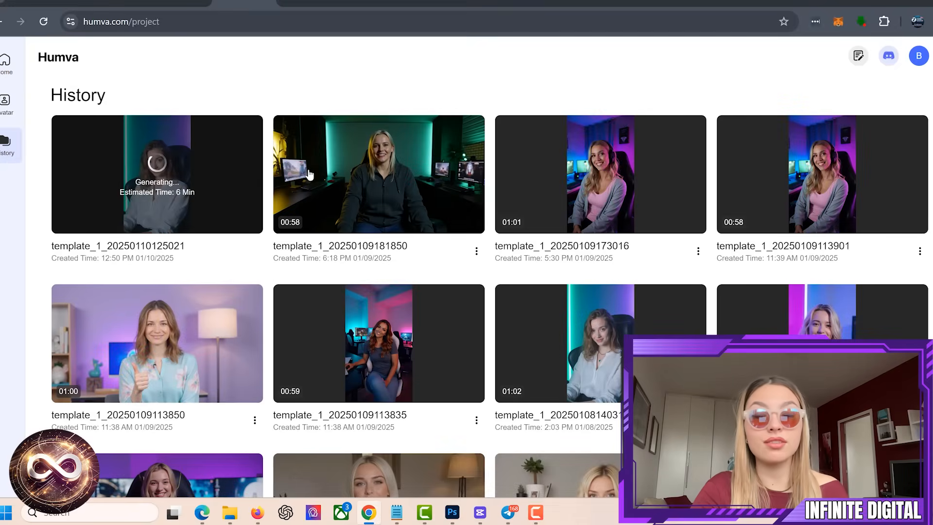
pyautogui.click(382, 179)
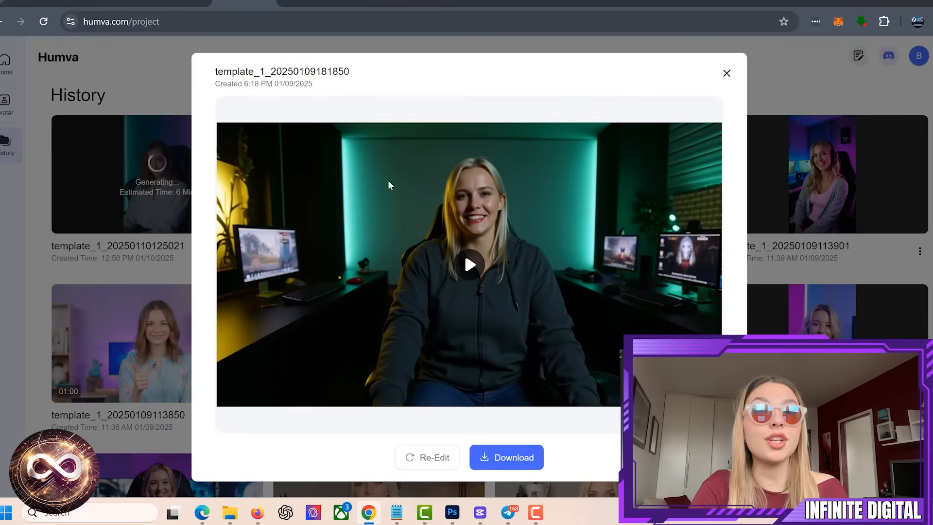
pyautogui.click(470, 269)
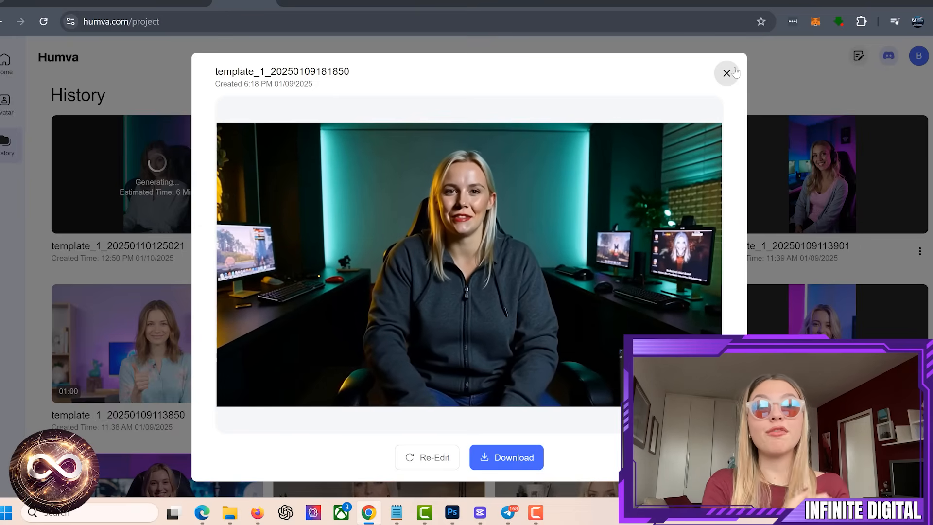
pyautogui.click(726, 73)
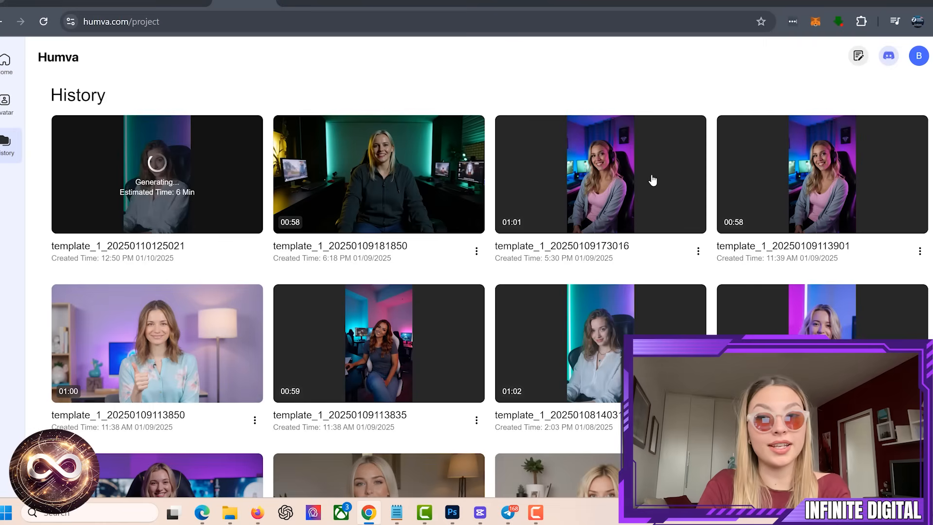
pyautogui.click(653, 179)
pyautogui.click(464, 251)
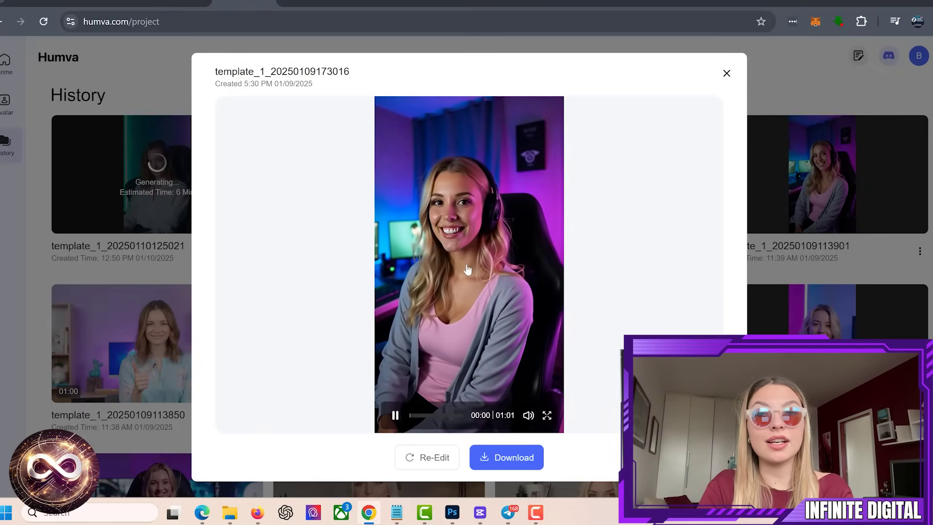
pyautogui.click(726, 73)
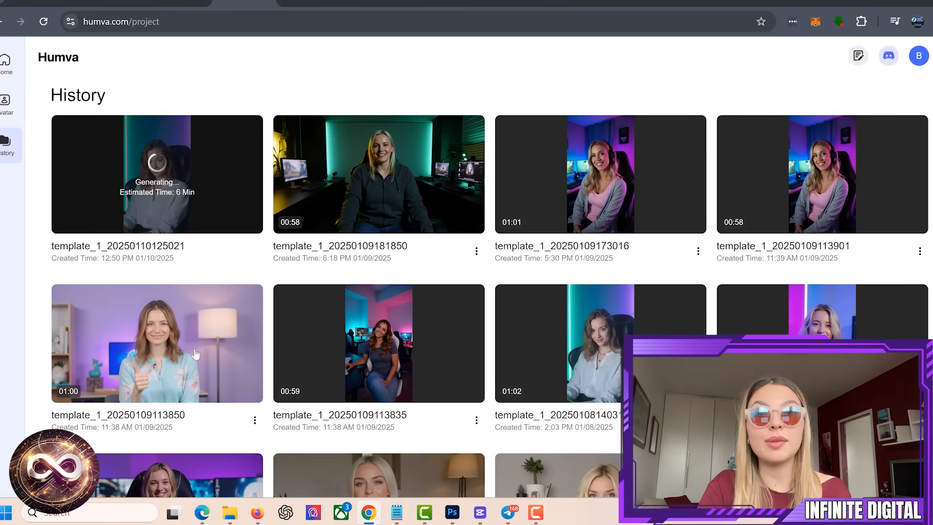
pyautogui.click(195, 354)
pyautogui.click(465, 251)
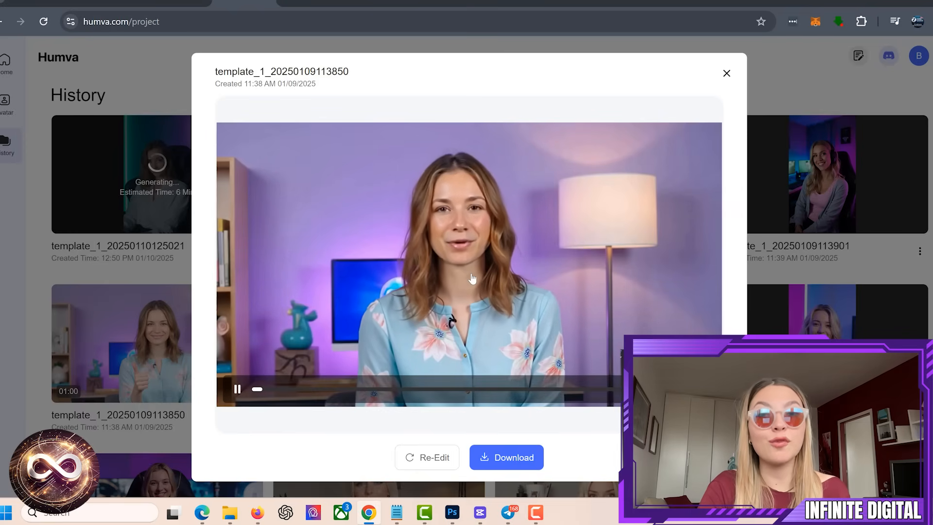
pyautogui.click(726, 72)
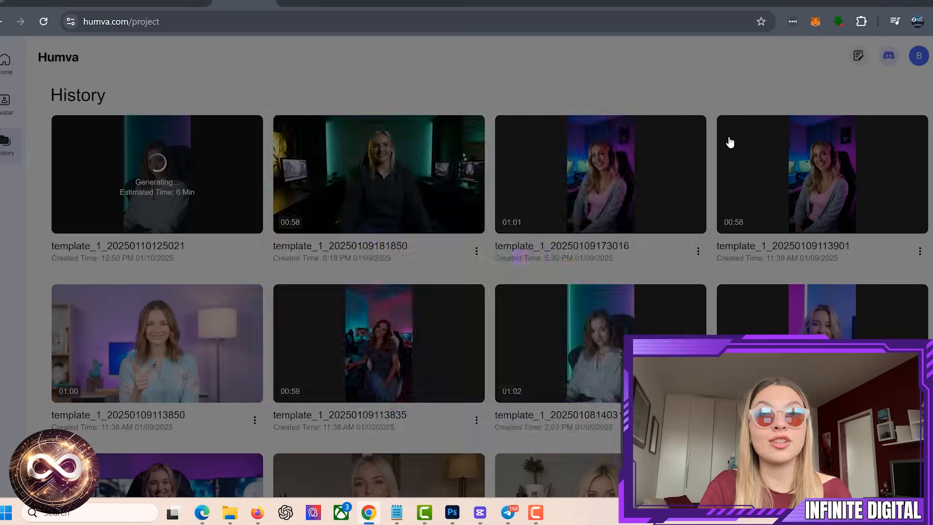
pyautogui.scroll(-1, 730, 143)
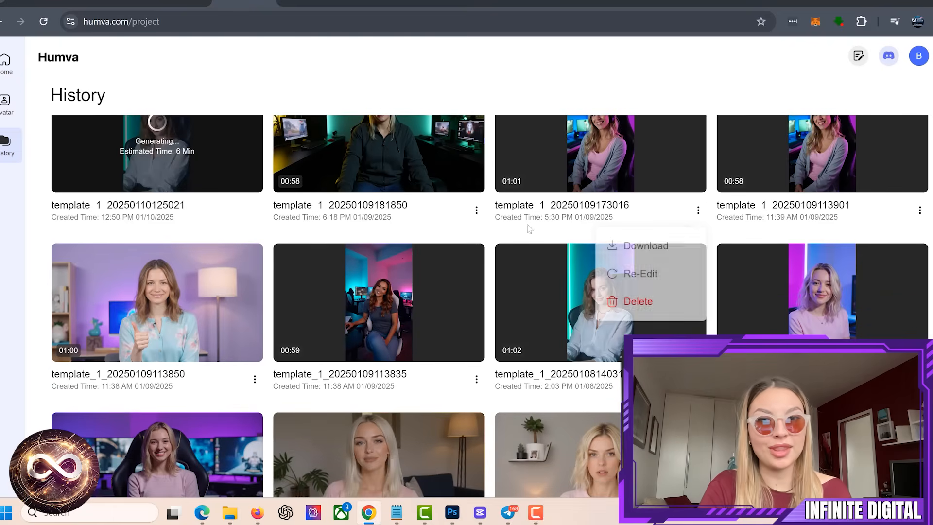
pyautogui.click(406, 292)
pyautogui.click(427, 283)
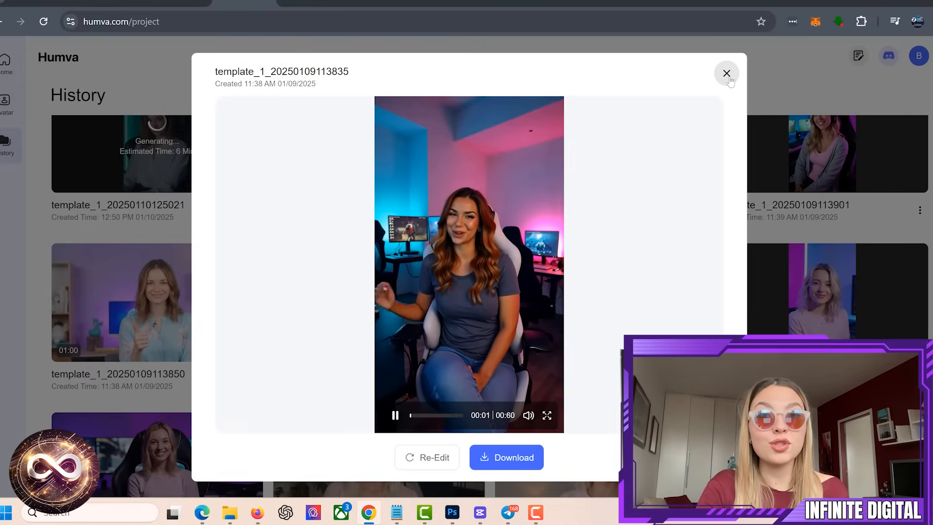
pyautogui.click(726, 73)
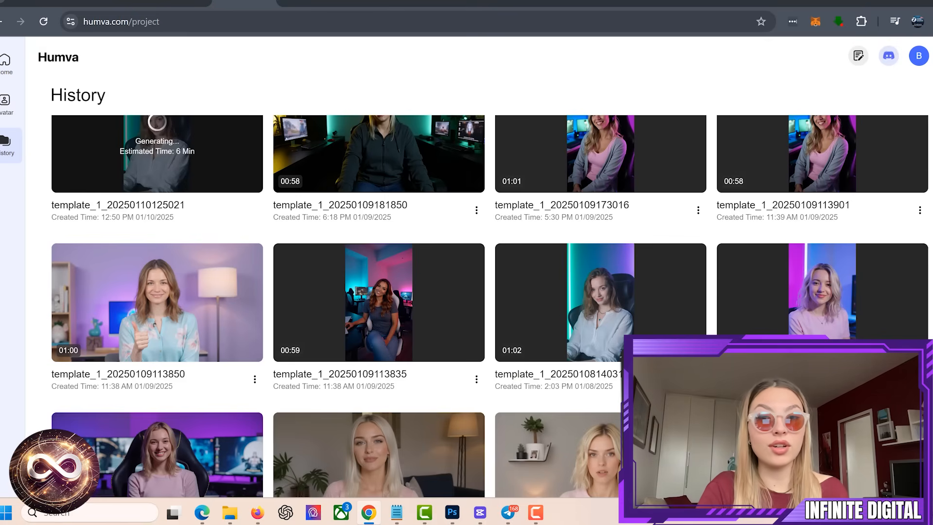
pyautogui.click(379, 451)
pyautogui.click(469, 268)
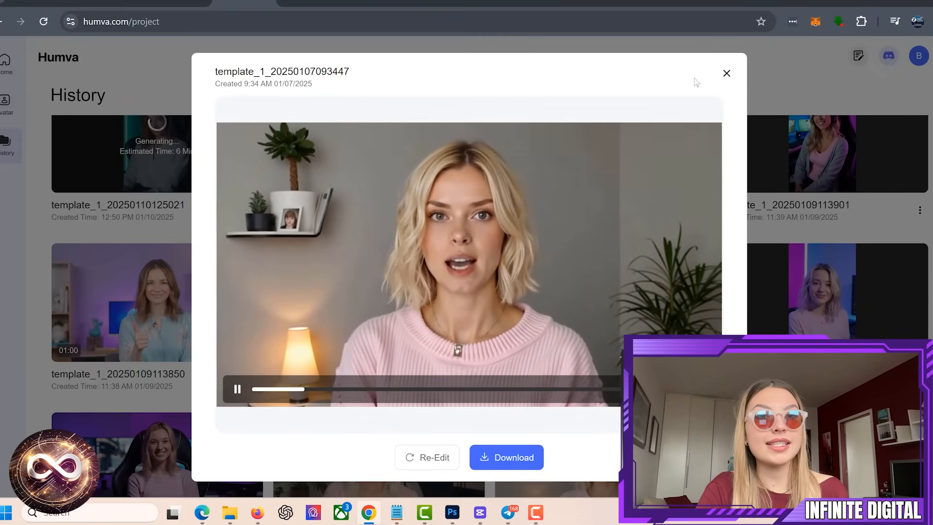
pyautogui.click(726, 74)
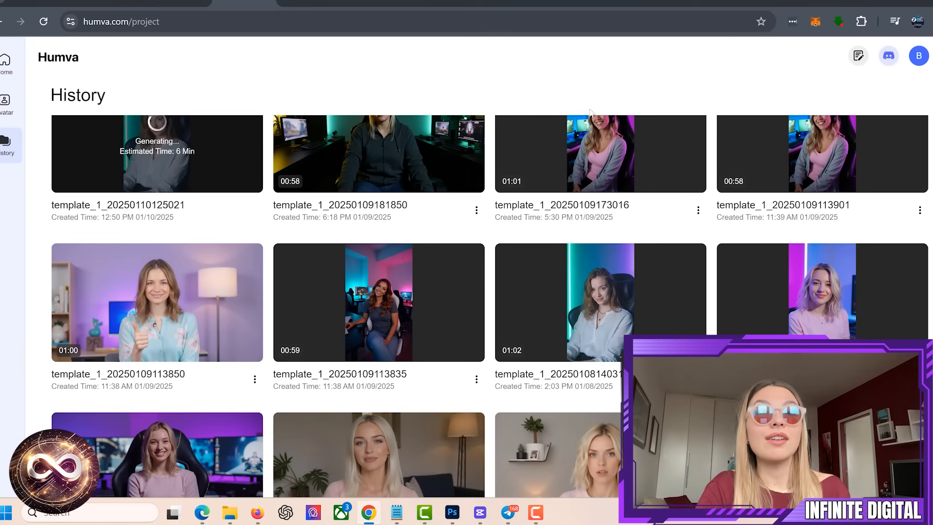
pyautogui.click(6, 105)
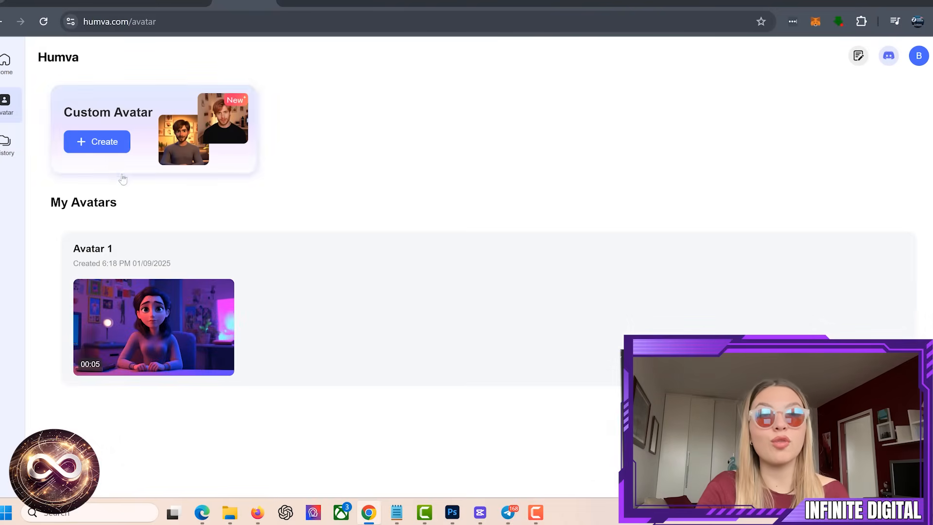
# Step: Start a custom avatar from an uploaded photo with Voice 1 and continue to mode choice
pyautogui.click(111, 142)
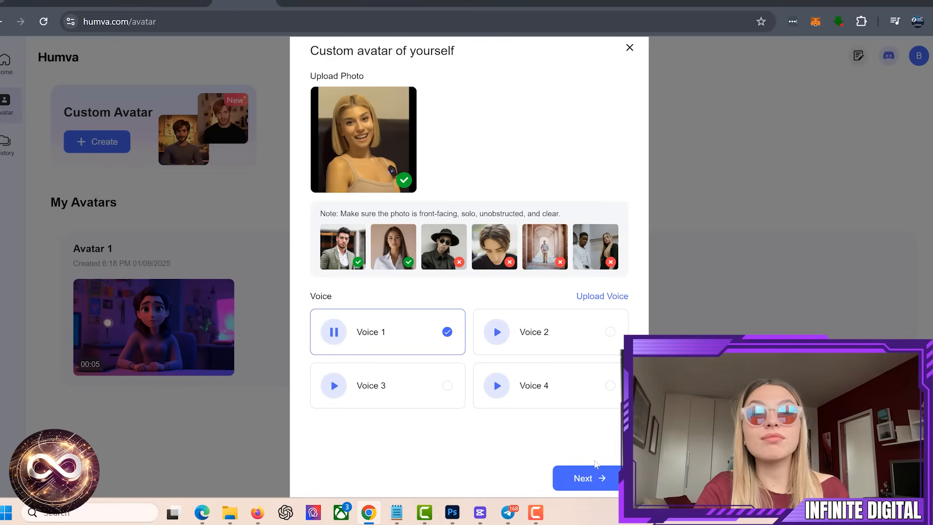
pyautogui.click(587, 477)
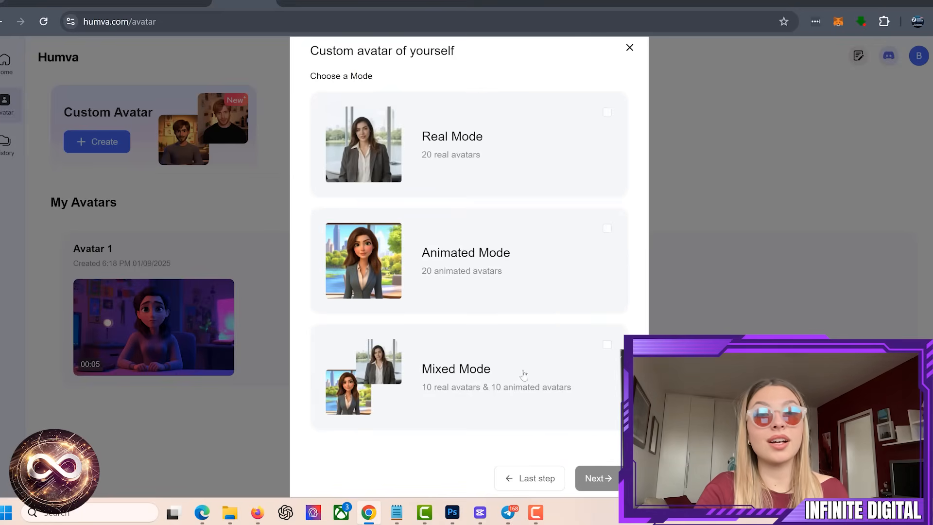
# Step: Choose Mixed Mode, pick the black-shirt desk photo and generate Avatar 2
pyautogui.click(608, 347)
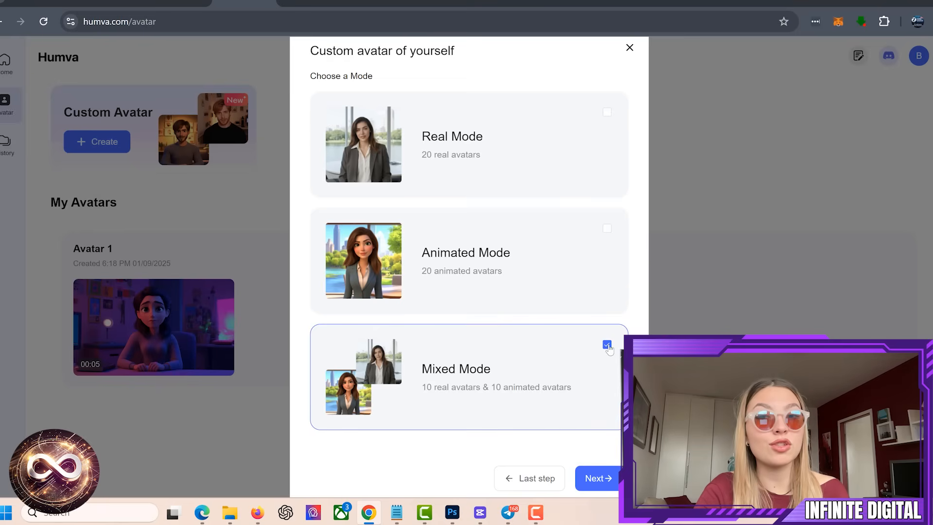
pyautogui.click(598, 478)
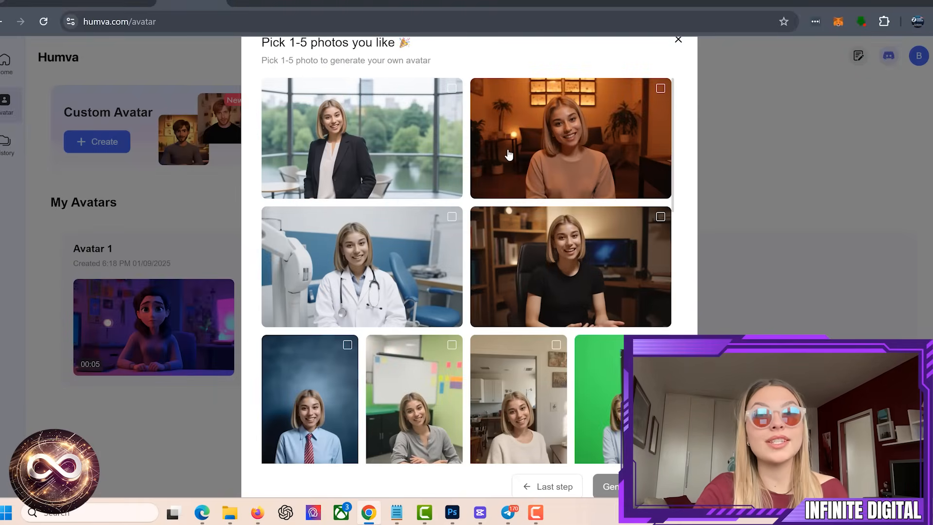
pyautogui.scroll(-3, 508, 178)
pyautogui.scroll(-3, 481, 219)
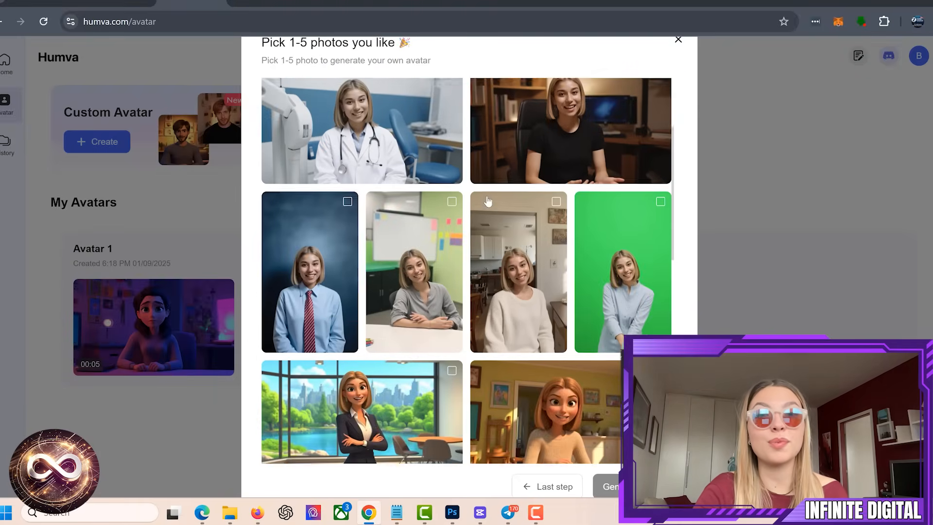
pyautogui.scroll(-3, 457, 234)
pyautogui.scroll(-2, 408, 252)
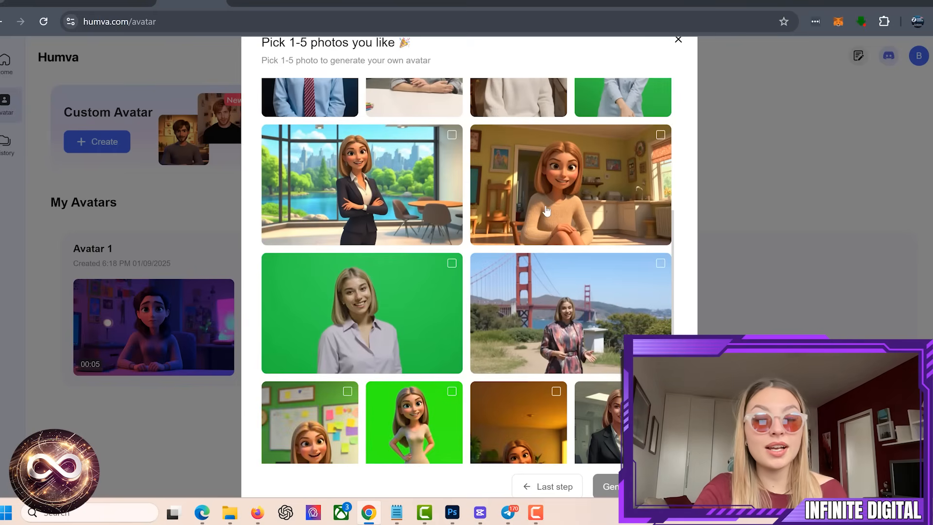
pyautogui.scroll(-2, 547, 212)
pyautogui.scroll(-2, 547, 212)
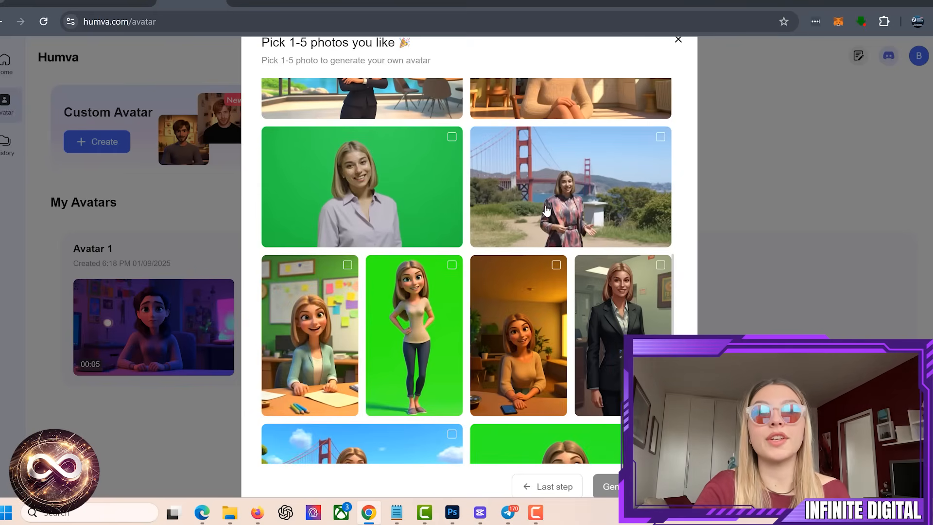
pyautogui.scroll(-2, 547, 212)
pyautogui.scroll(-2, 547, 212)
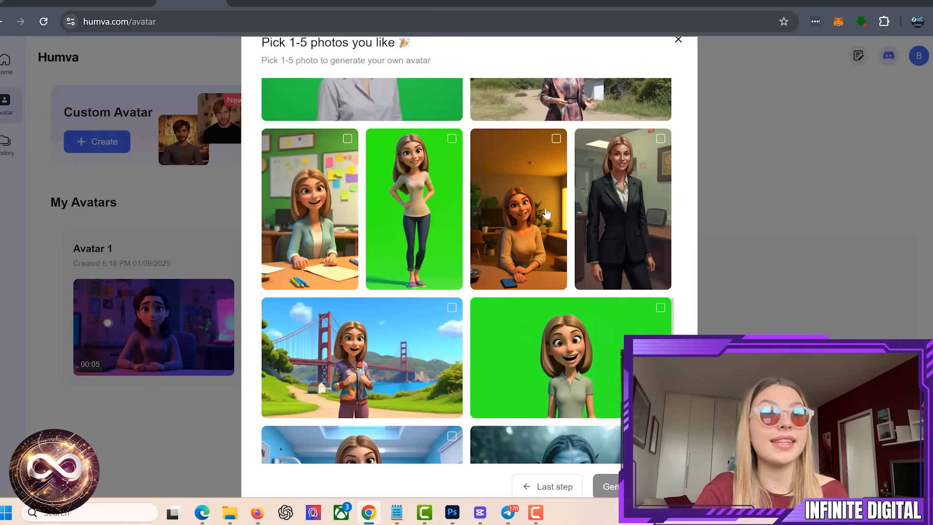
pyautogui.scroll(-2, 547, 213)
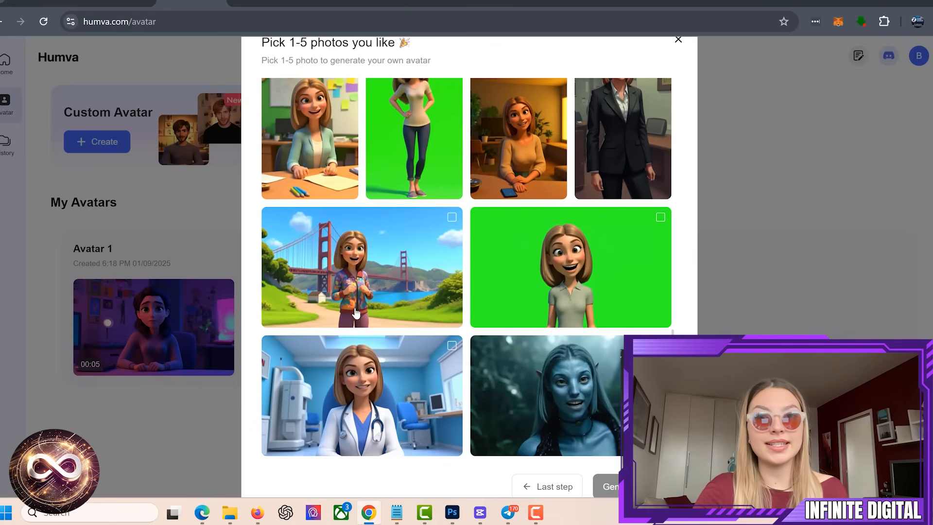
pyautogui.scroll(2, 356, 312)
pyautogui.scroll(2, 379, 306)
pyautogui.scroll(2, 405, 299)
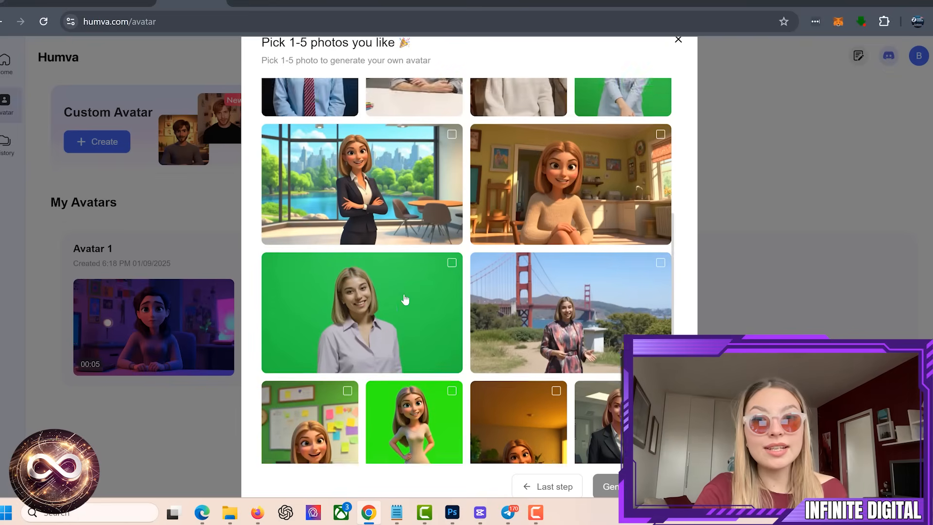
pyautogui.scroll(2, 405, 299)
pyautogui.scroll(2, 415, 304)
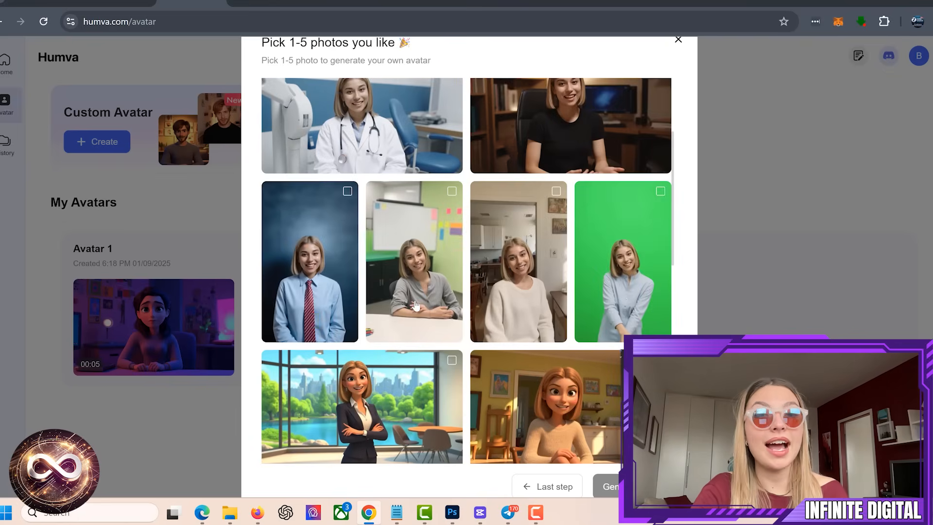
pyautogui.scroll(2, 416, 305)
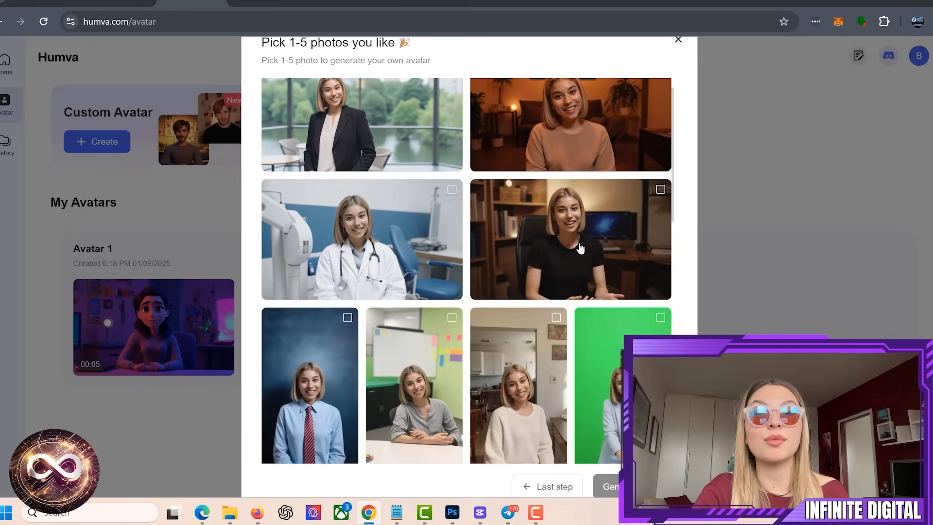
pyautogui.click(662, 192)
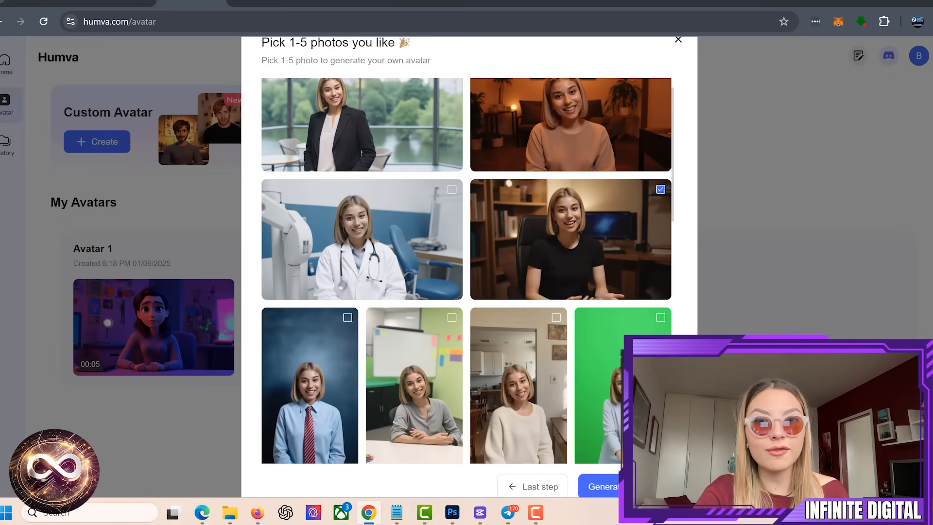
pyautogui.click(614, 491)
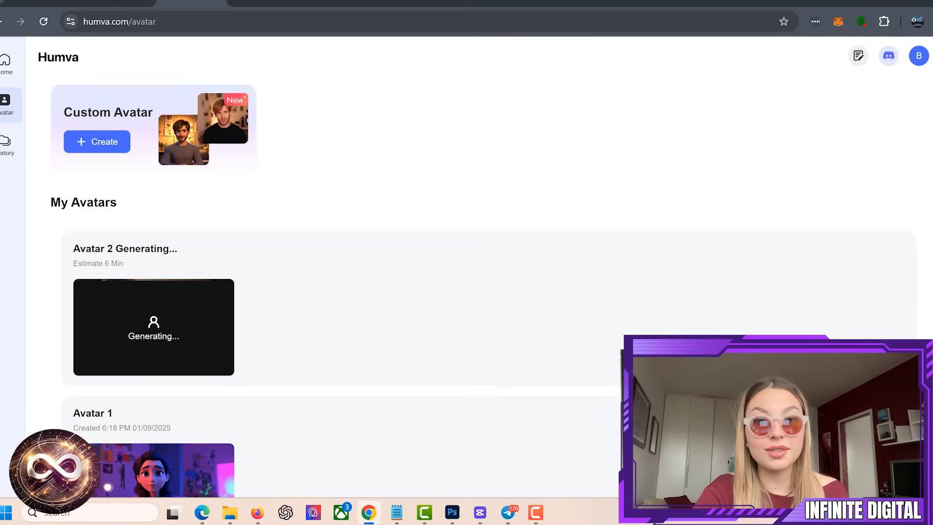
pyautogui.scroll(-1, 365, 291)
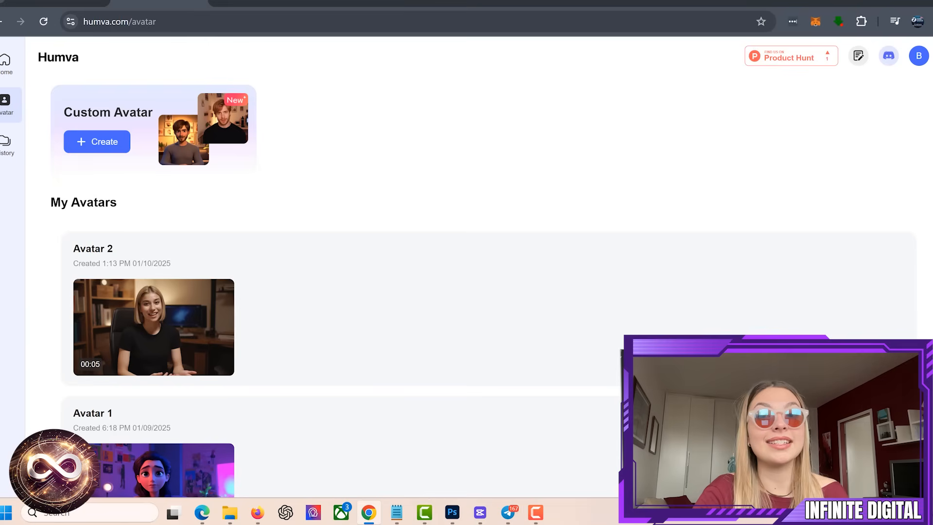
# Step: Play the finished Avatar 2 clip in My Avatars
pyautogui.click(156, 336)
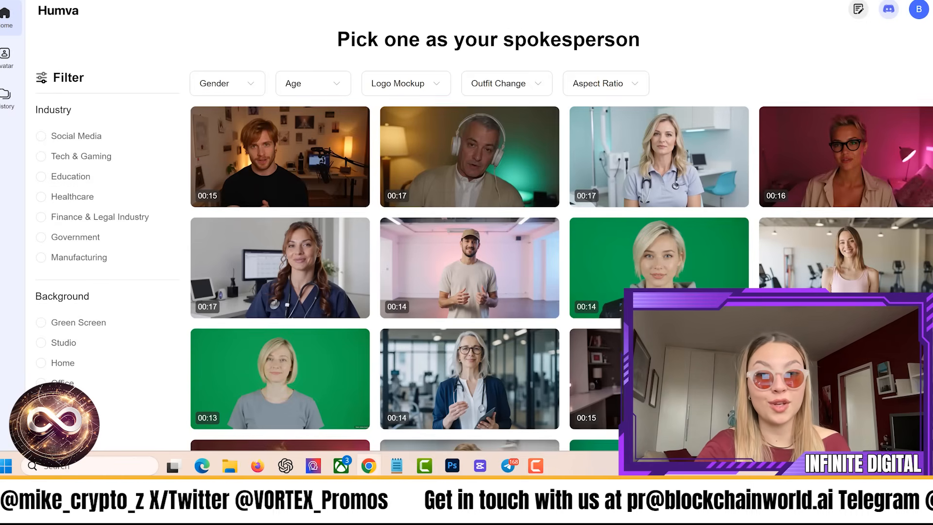
pyautogui.scroll(-5, 467, 262)
pyautogui.scroll(-5, 466, 263)
pyautogui.scroll(-1, 467, 262)
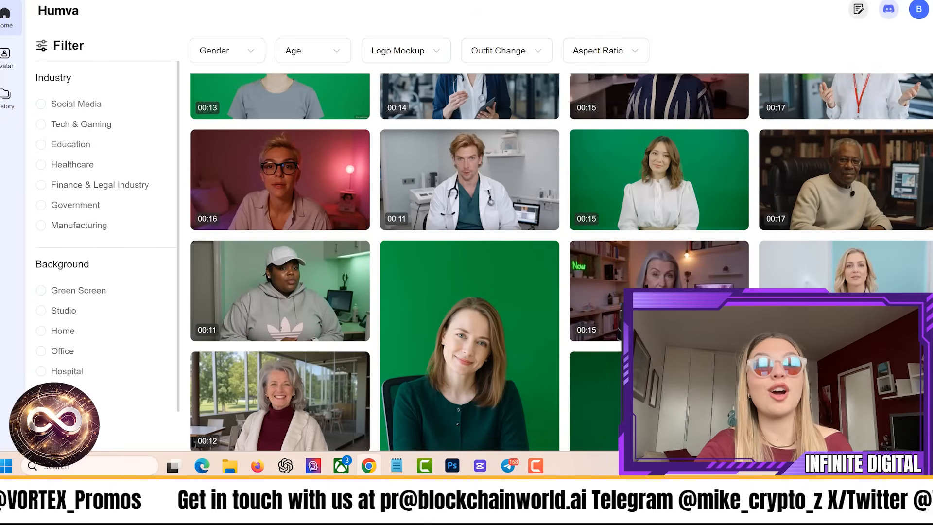
pyautogui.scroll(-1, 467, 262)
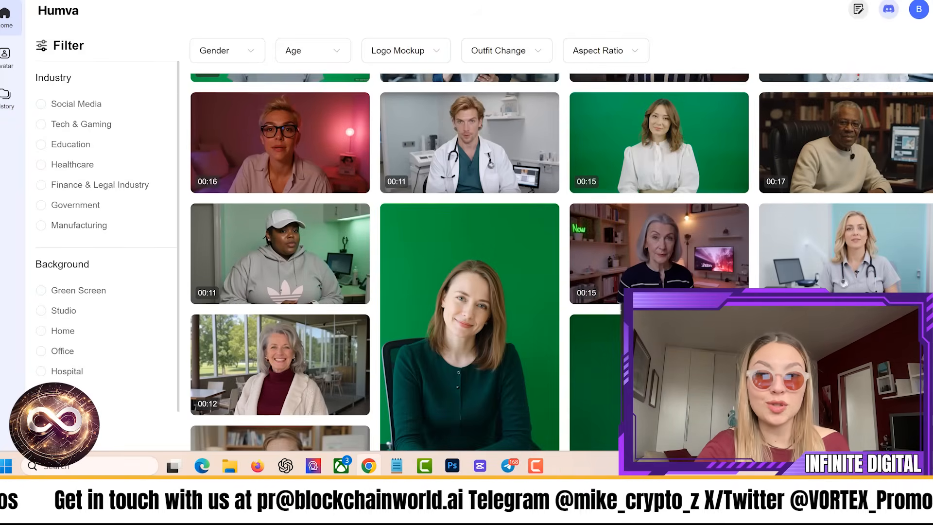
pyautogui.scroll(-3, 466, 262)
pyautogui.scroll(-2, 466, 263)
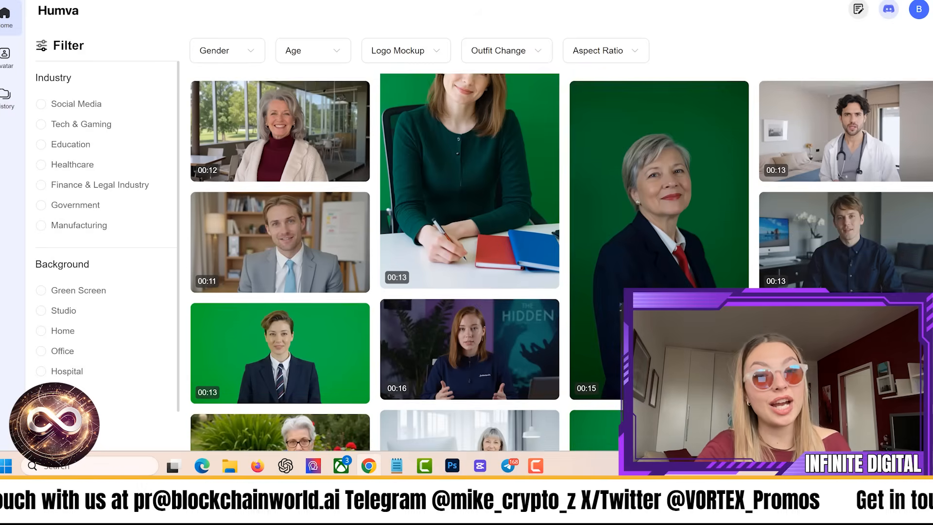
pyautogui.scroll(-2, 467, 262)
pyautogui.scroll(-2, 467, 262)
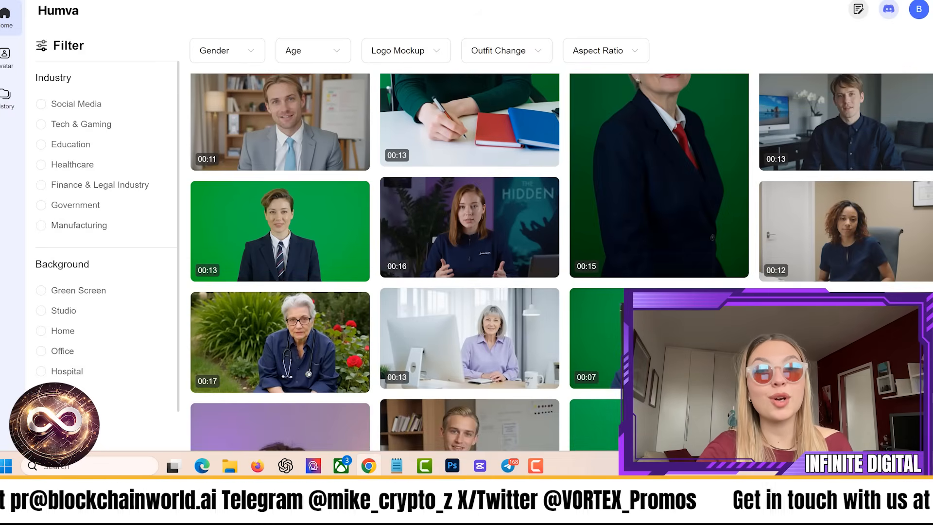
pyautogui.scroll(-2, 466, 262)
pyautogui.scroll(-2, 467, 263)
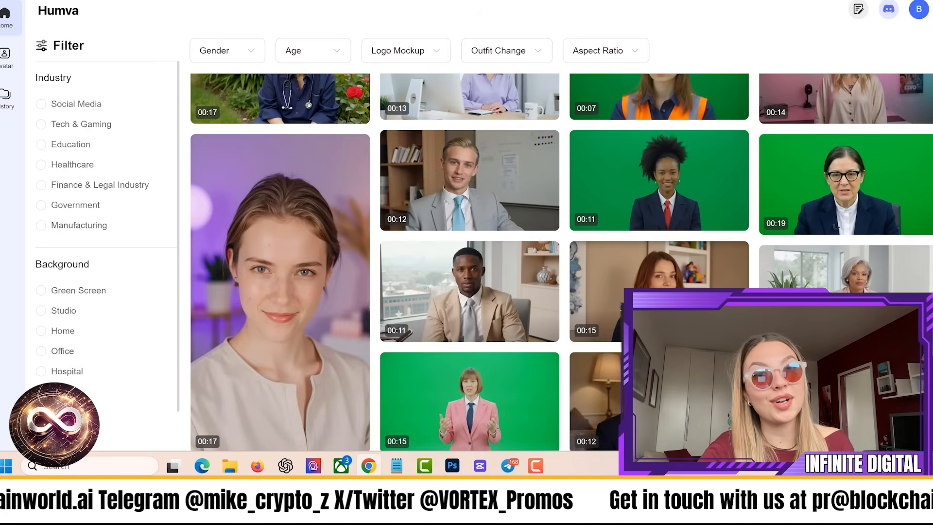